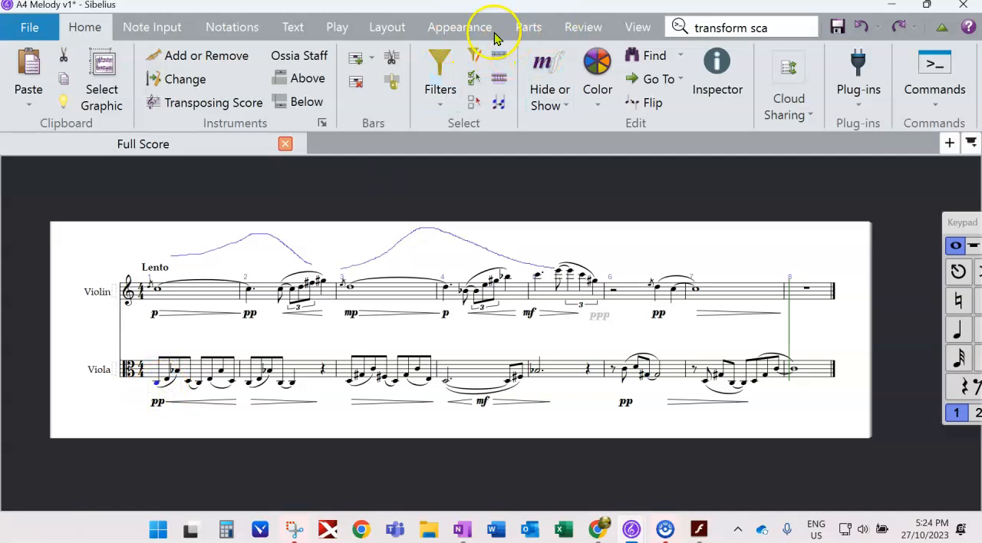
- Save a new version of the score with the text "Viola part in C whole tone" and play it back
click(491, 55)
click(267, 247)
text(Viola part in C whole tone)
click(633, 366)
key(space)
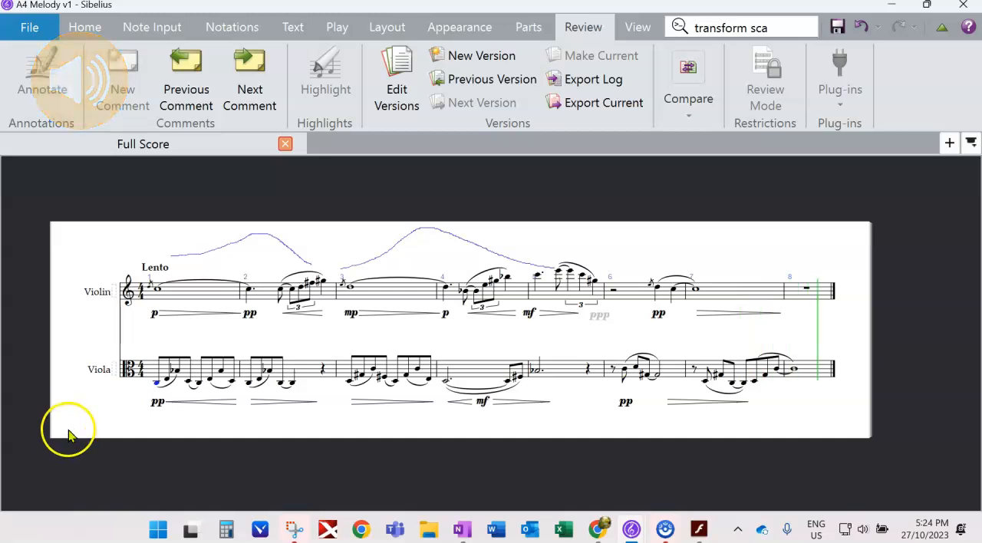
- Move the viola's pp from bar 6 to bar 5, shift bar 4's mf slightly earlier, and add p in bar 6 and pp ending bar 7
click(625, 408)
drag(625, 408, 558, 408)
click(455, 406)
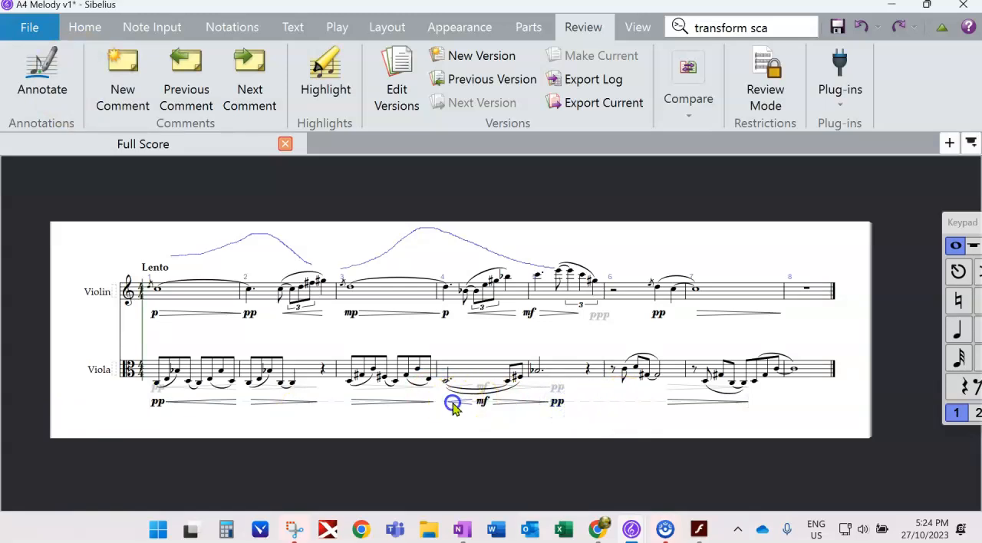
drag(484, 403, 474, 403)
click(494, 404)
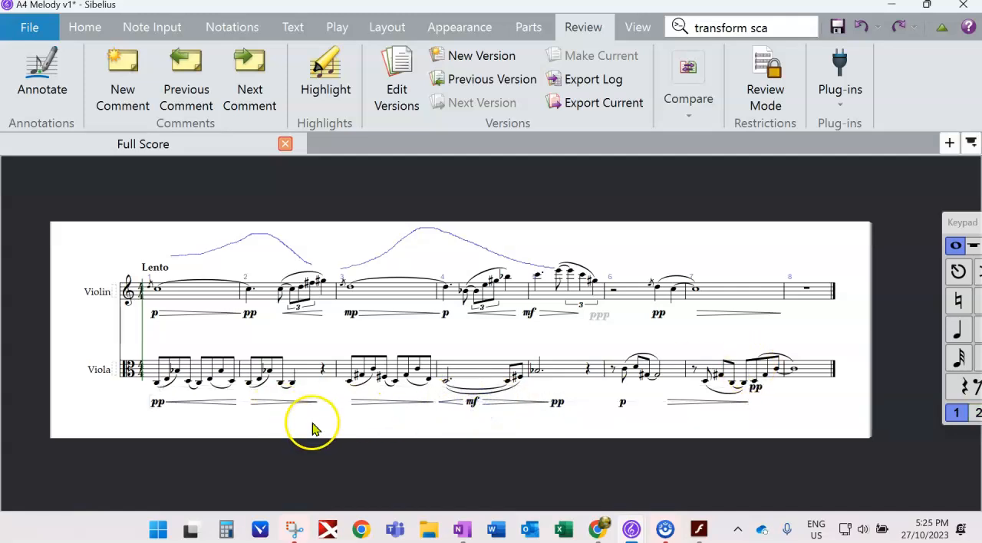
click(312, 422)
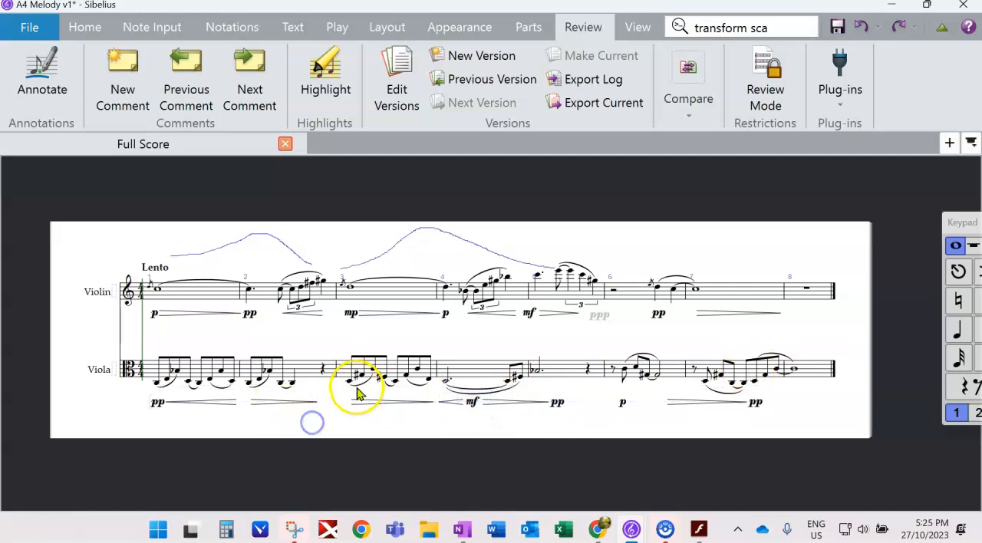
- Add p at the start of bar 3 and pp at the start of bar 4 in the viola, and start the last diminuendo within bar 6
click(350, 379)
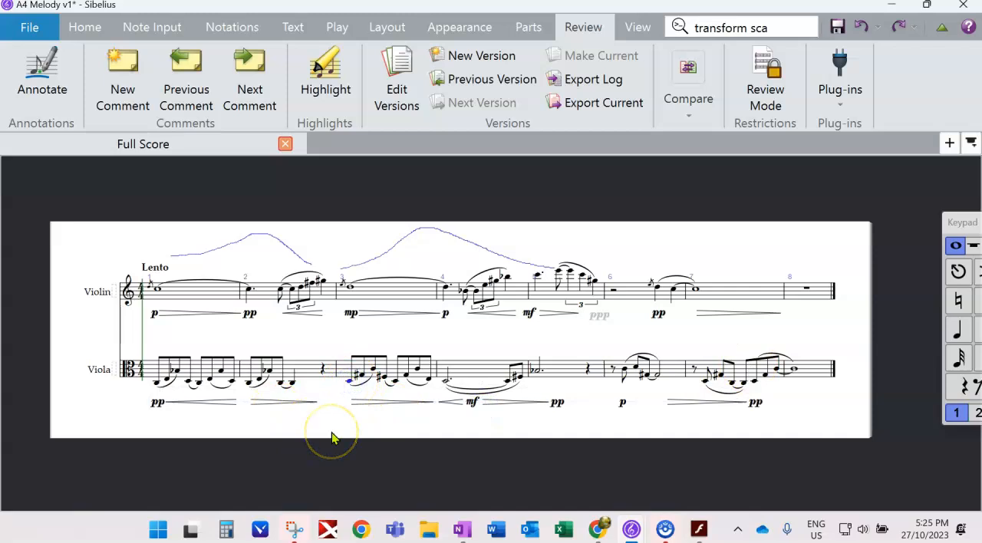
click(335, 423)
click(446, 381)
click(284, 427)
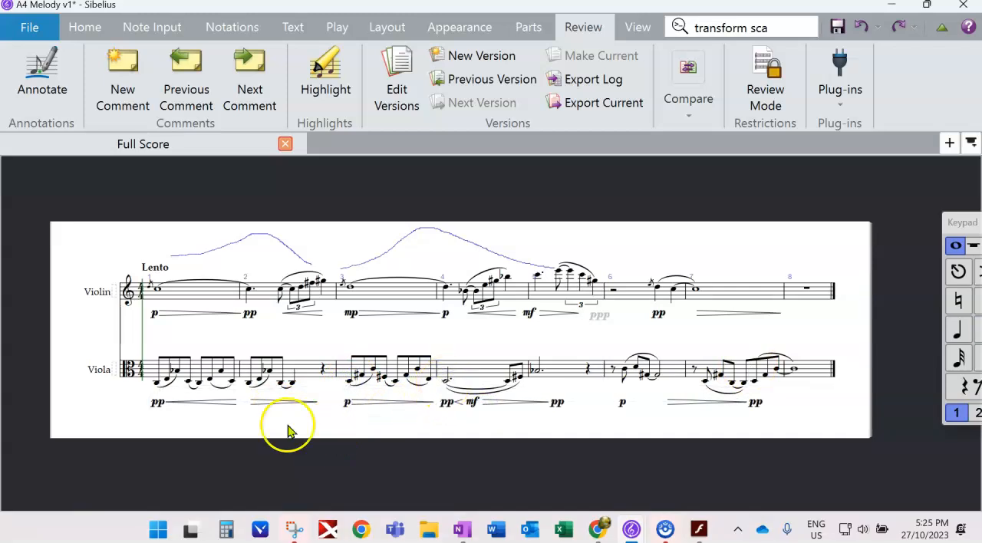
drag(669, 409, 643, 409)
click(265, 429)
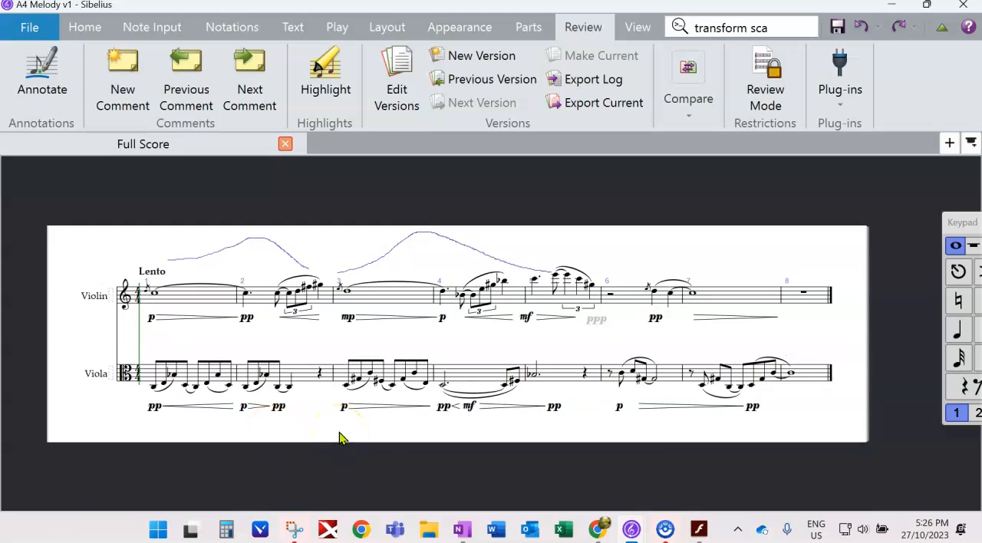
- Capture all eight bars of both staves in Ideas as a pink idea named "Melody 1 with Whole tone accomp"
shift+click(815, 373)
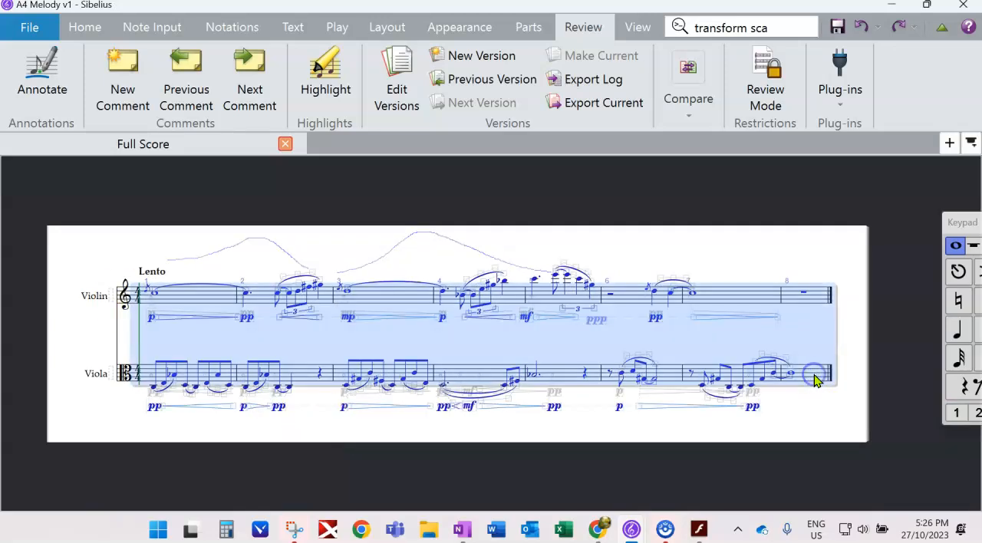
click(637, 27)
click(654, 98)
click(760, 189)
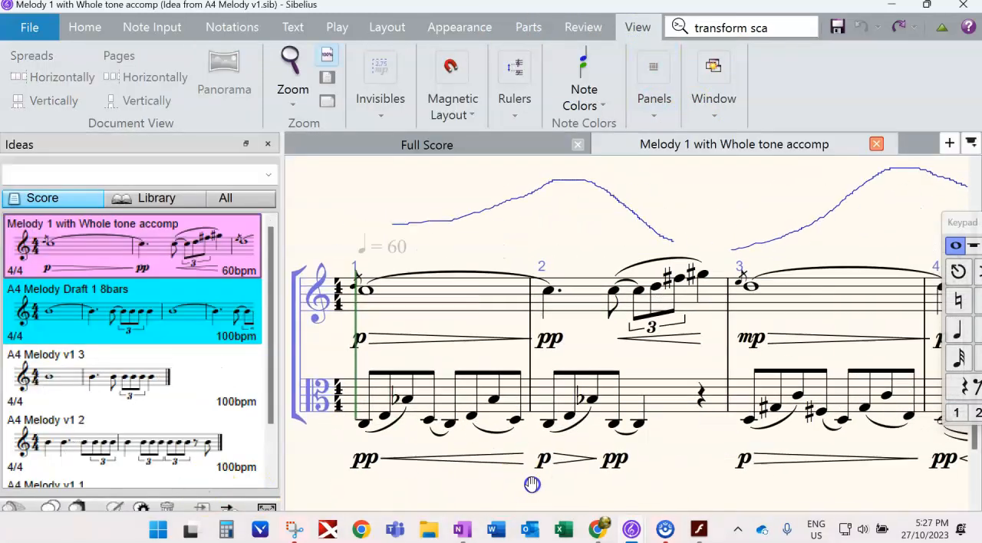
drag(532, 484, 607, 486)
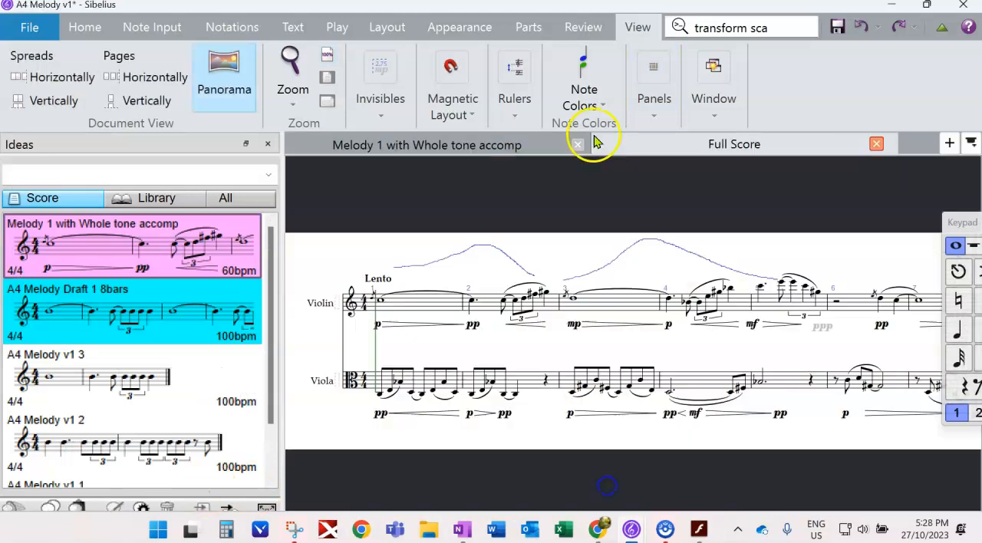
- Close the idea and save the score under the name "A4 Melody 1 with WT Viola part"
click(579, 143)
drag(412, 466, 413, 399)
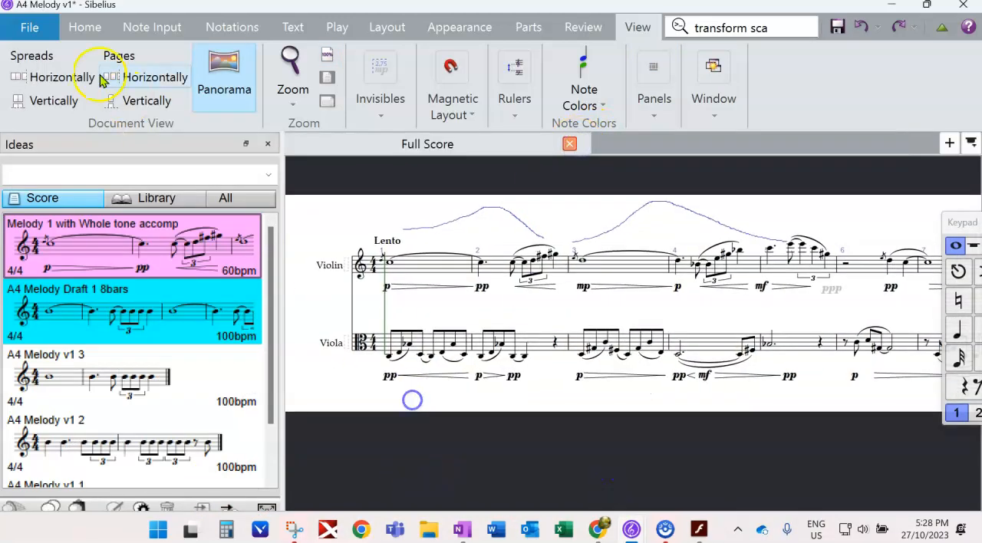
click(29, 27)
click(56, 89)
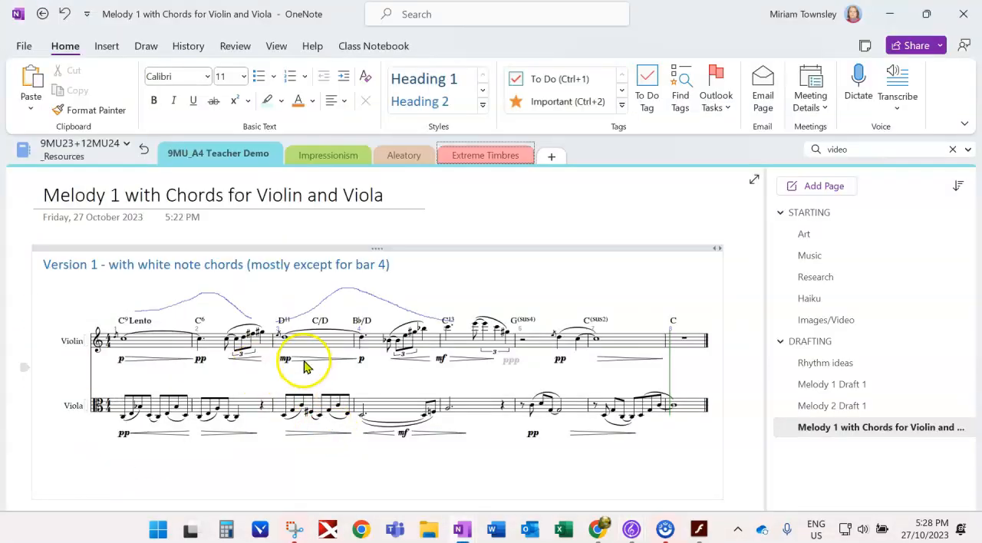
- Snip the whole "A4 Melody 1 with WT Viola part" score in Sibelius and paste it into OneNote under "Version 2 - WT melody with WT accomp."
mouse_move(631, 529)
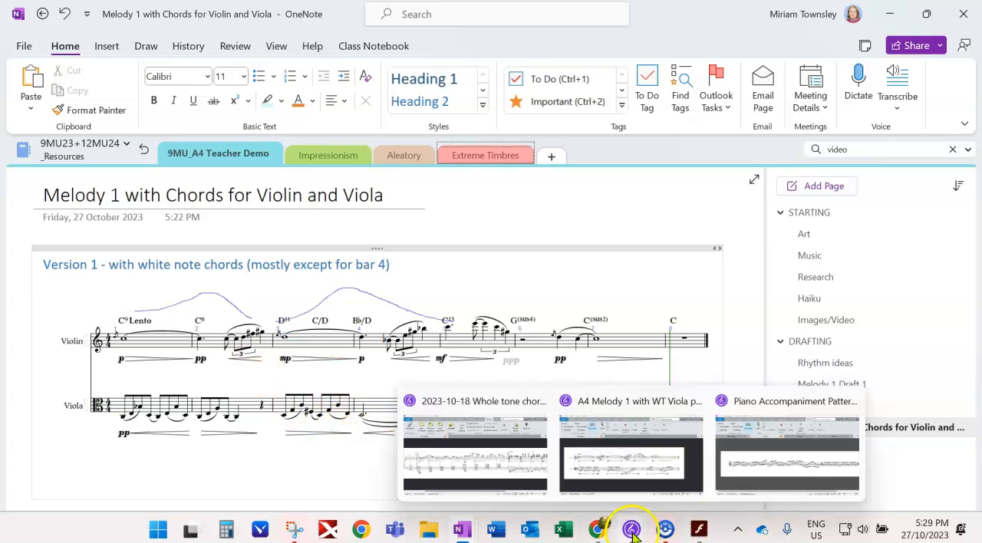
click(605, 458)
key(super+shift+s)
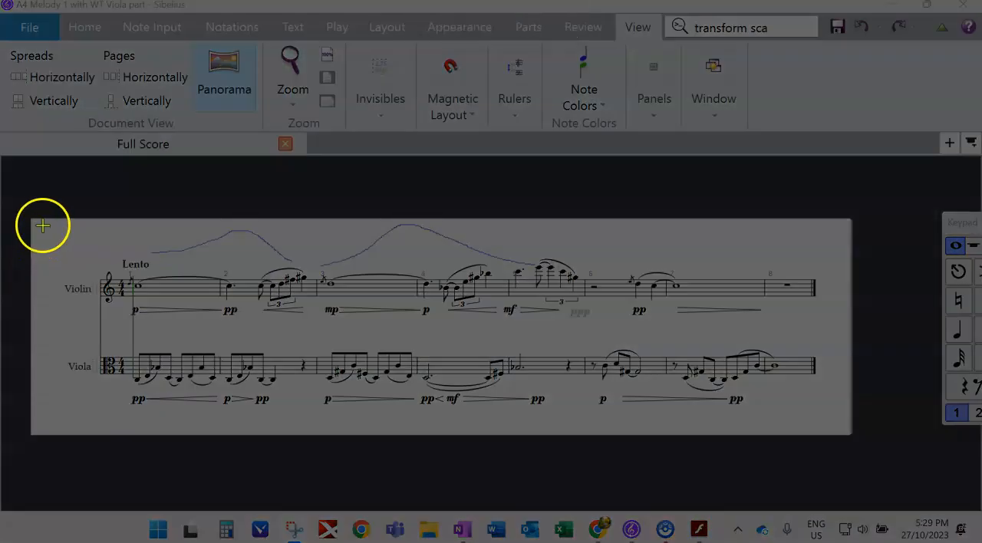
drag(35, 223, 784, 280)
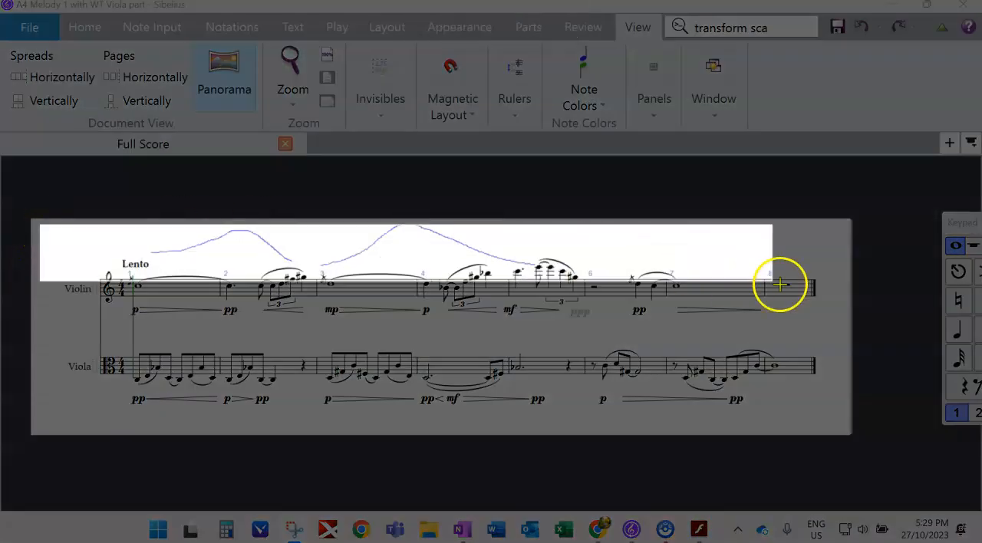
drag(785, 281, 874, 426)
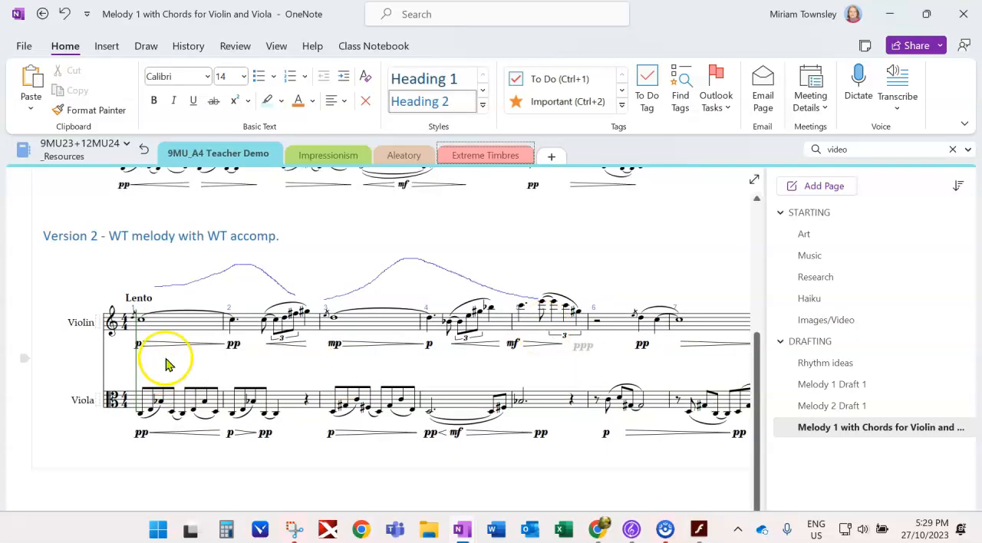
scroll(299, 352, up, 3)
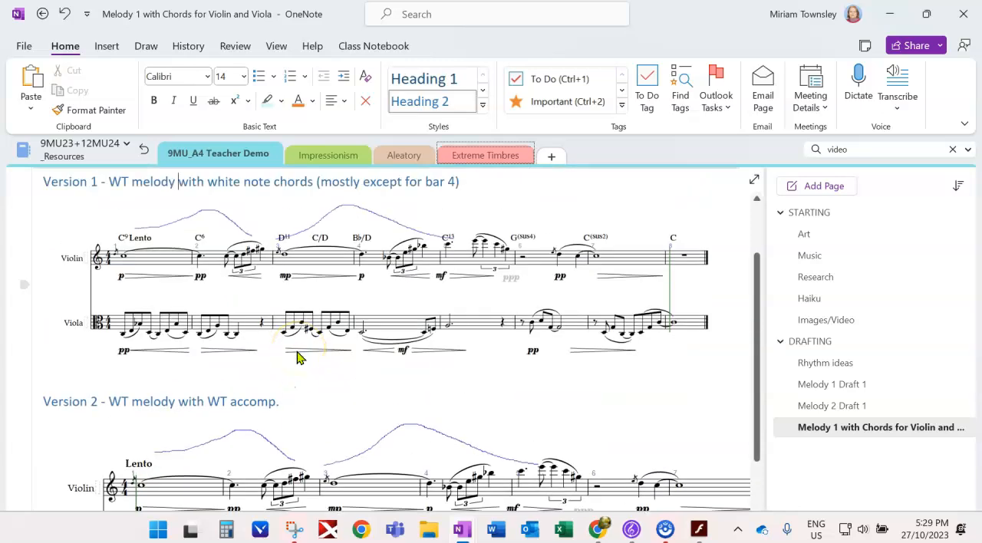
- Zoom the page out to 80% and highlight in light blue bars 1–4 of Version 1, with an arrow to boxed bars 5–8 of Version 2
click(276, 46)
click(494, 77)
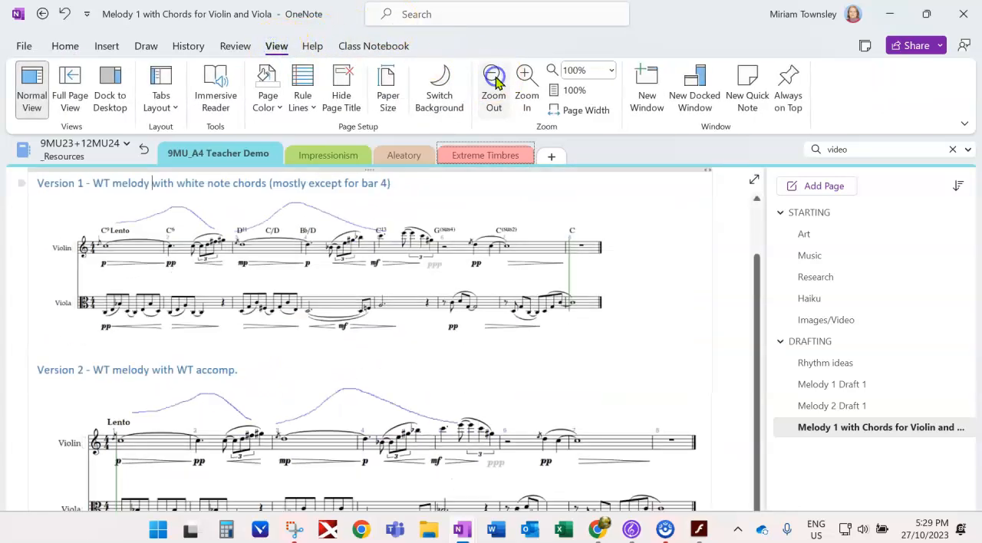
drag(758, 308, 758, 310)
drag(758, 311, 758, 329)
click(326, 90)
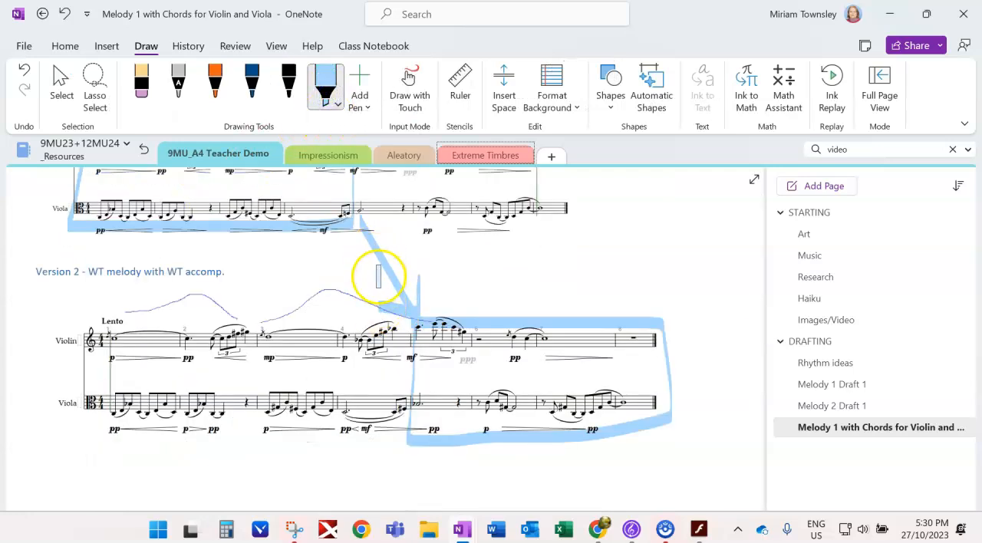
scroll(369, 377, up, 3)
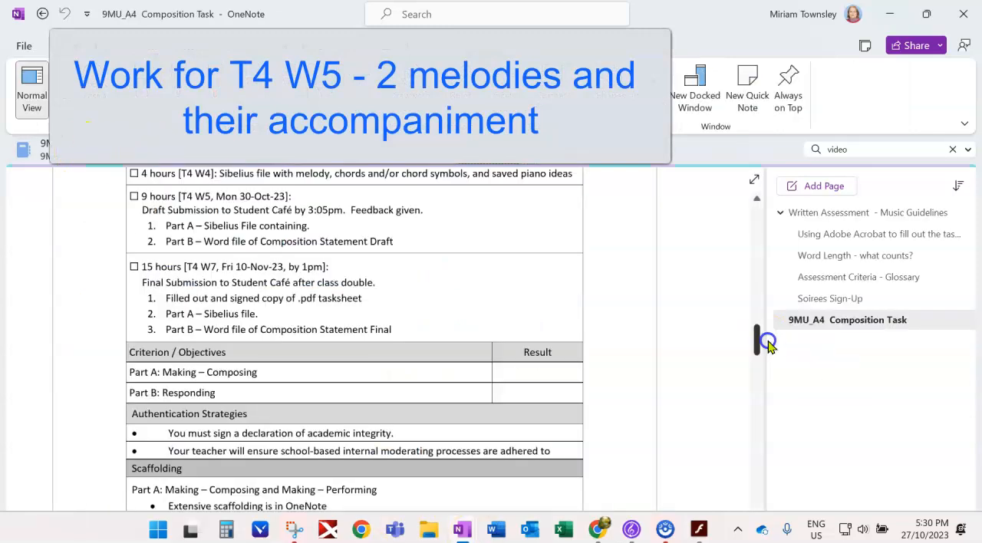
- Review the checkpoints on the 9MU_A4 Composition Task page and compare Version 1 and Version 2 on the melody page
drag(767, 346, 763, 334)
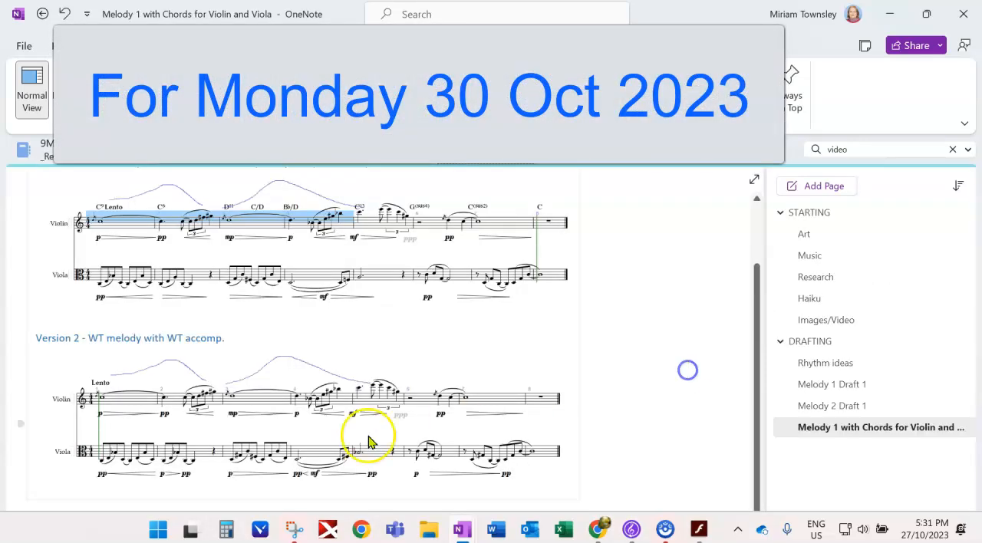
scroll(375, 439, up, 3)
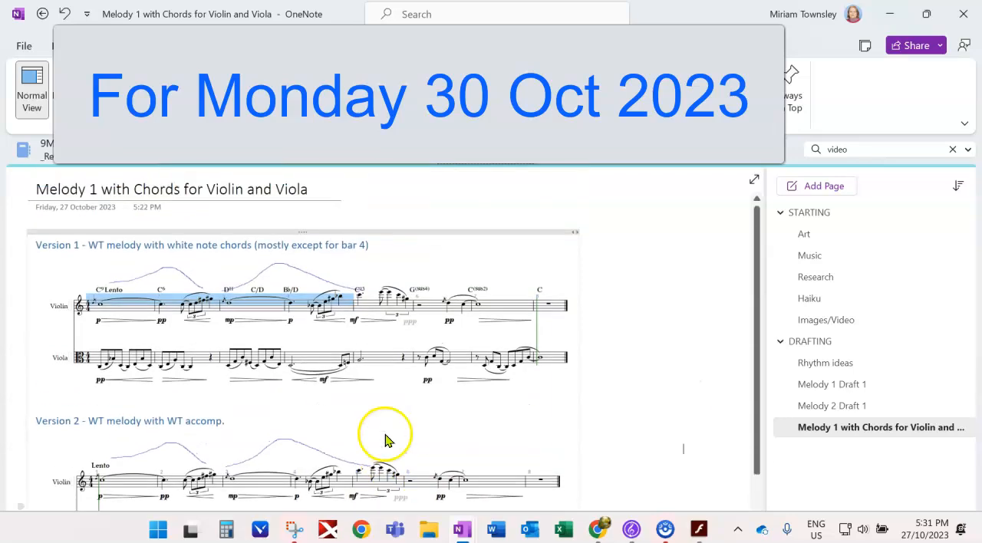
scroll(387, 427, down, 1)
scroll(386, 427, up, 1)
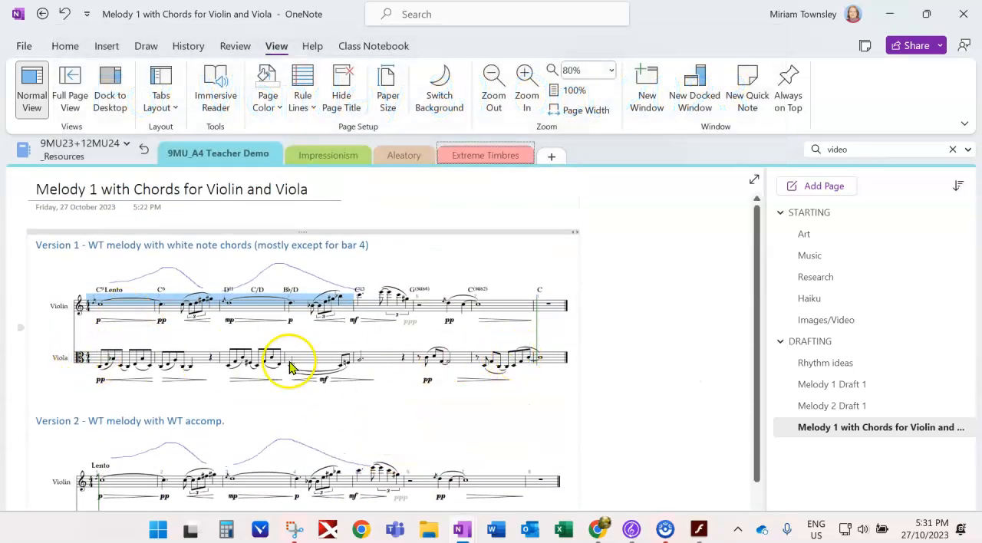
scroll(285, 361, down, 3)
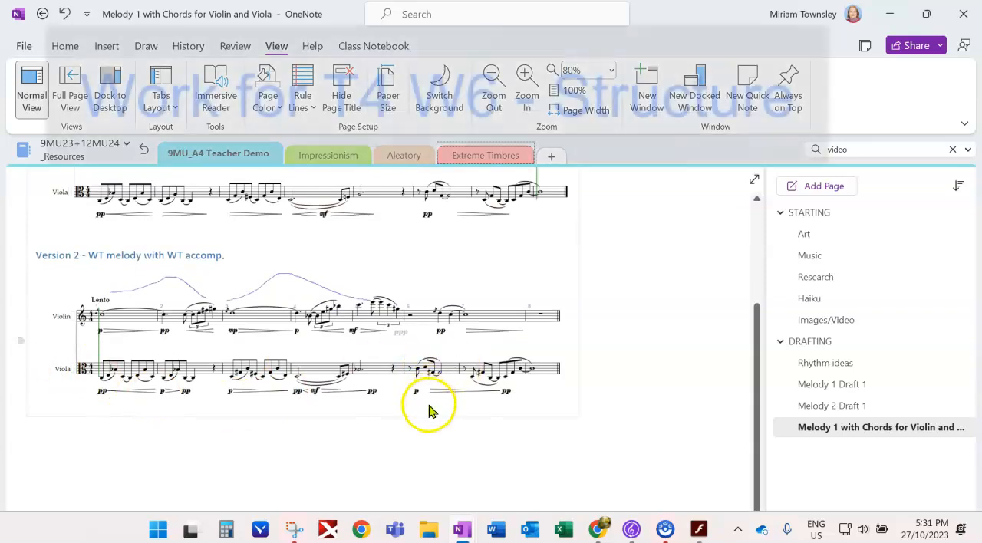
scroll(428, 406, up, 2)
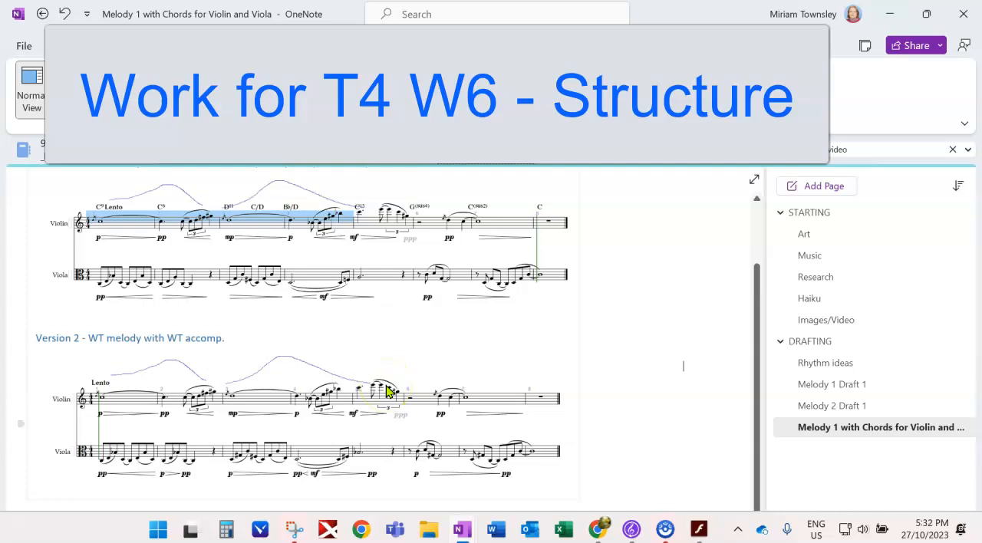
scroll(142, 350, up, 2)
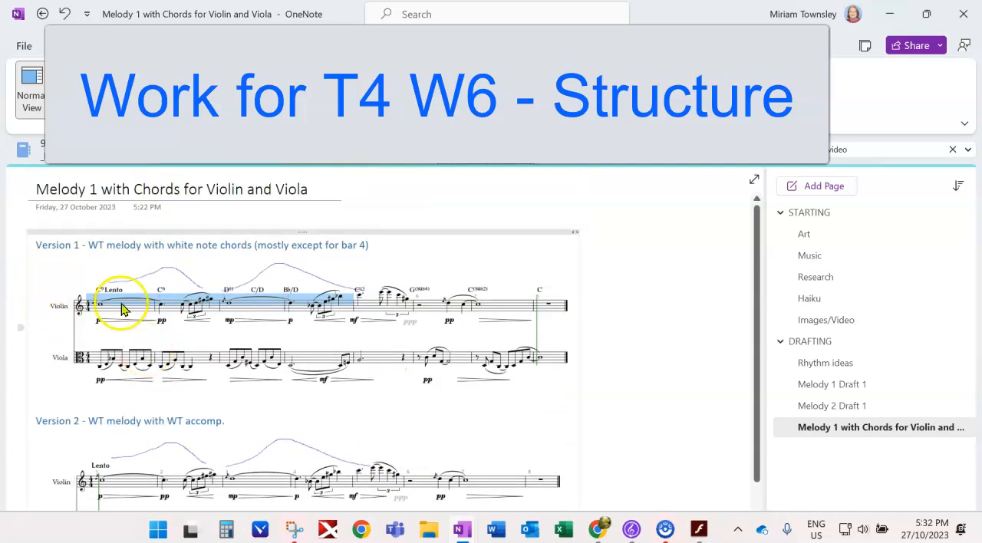
scroll(149, 368, down, 2)
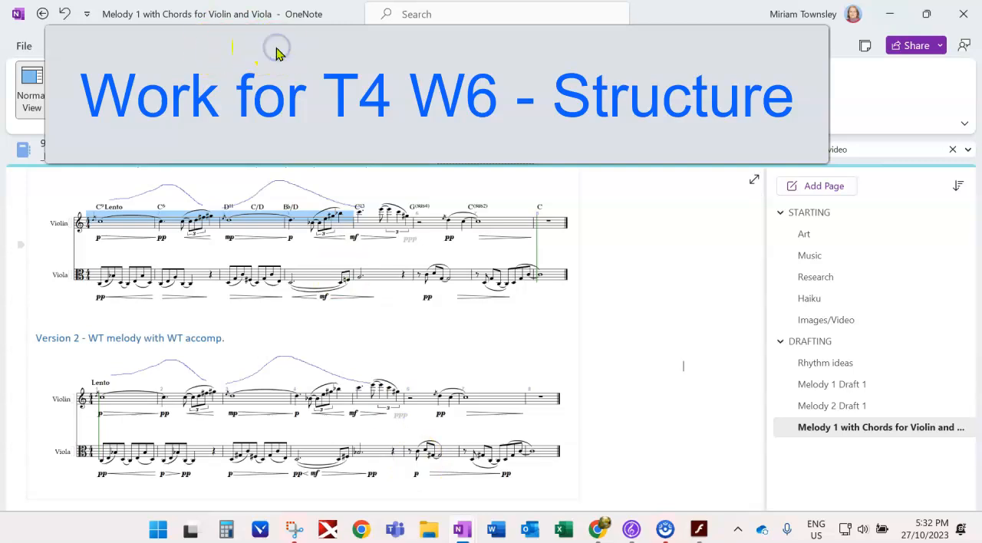
- Highlight the violin's bars 1–5 and the viola's bars 6–8 of Version 1 in light pink
click(195, 49)
click(332, 98)
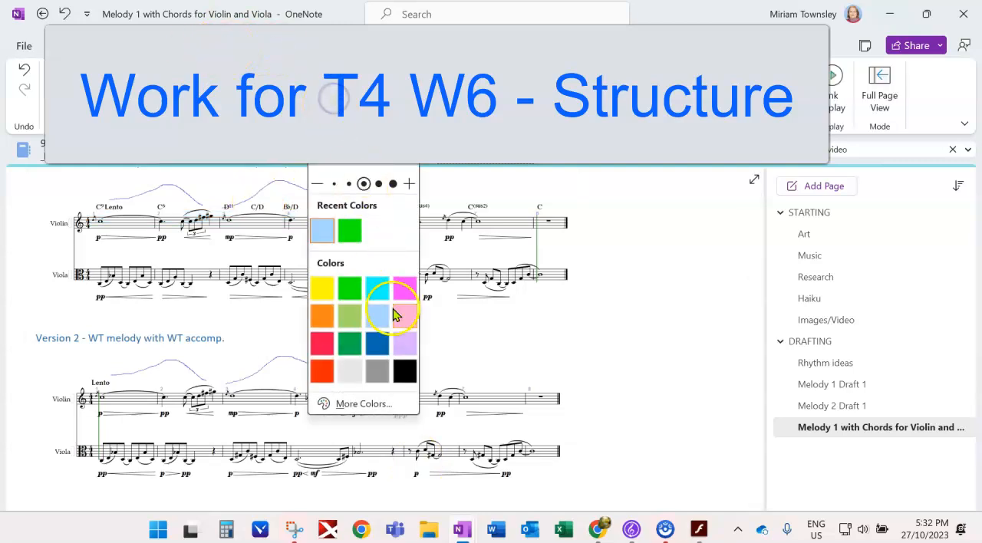
click(404, 316)
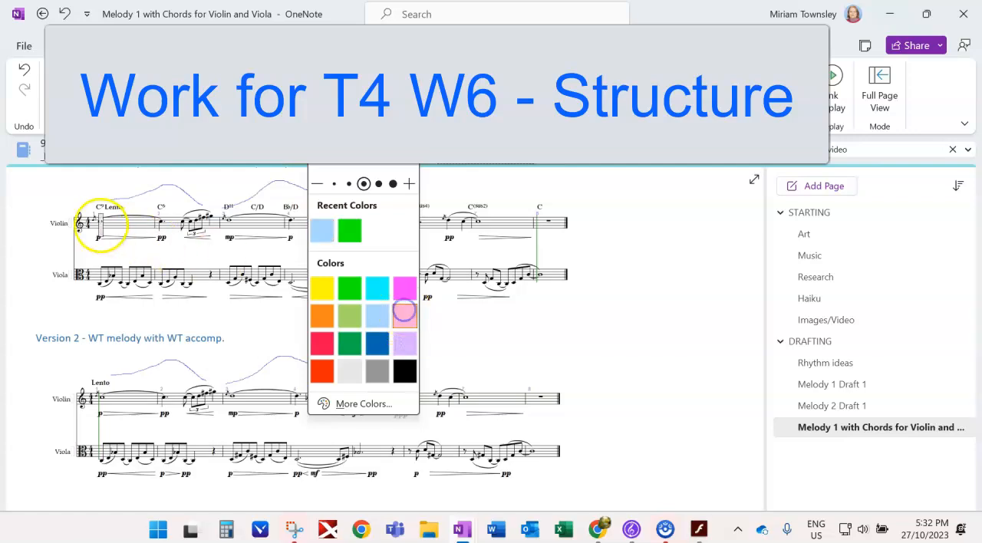
click(87, 222)
drag(86, 221, 411, 221)
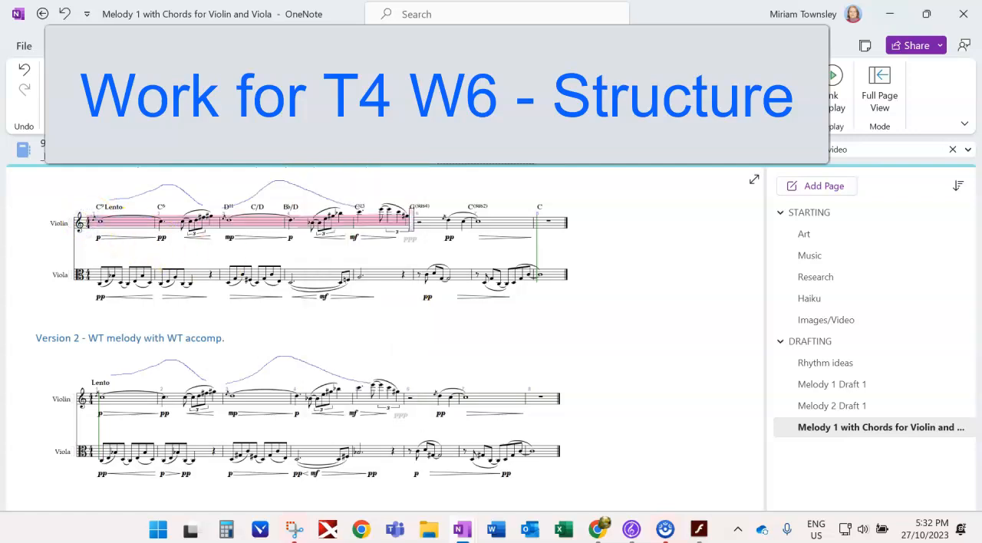
drag(424, 277, 554, 276)
- Highlight the viola's bars 1–5 and the violin's closing bars of Version 1 in light blue
click(328, 98)
click(349, 229)
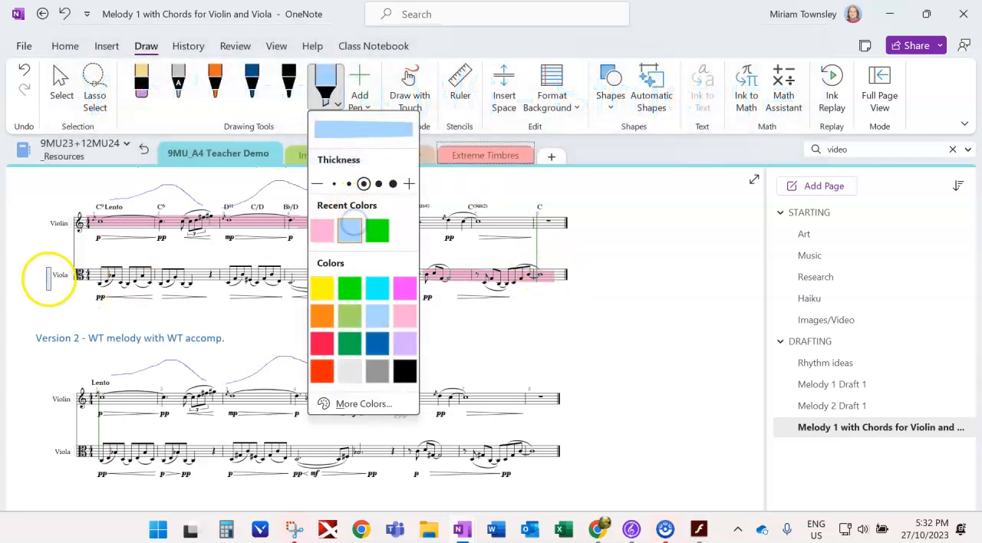
drag(87, 276, 377, 281)
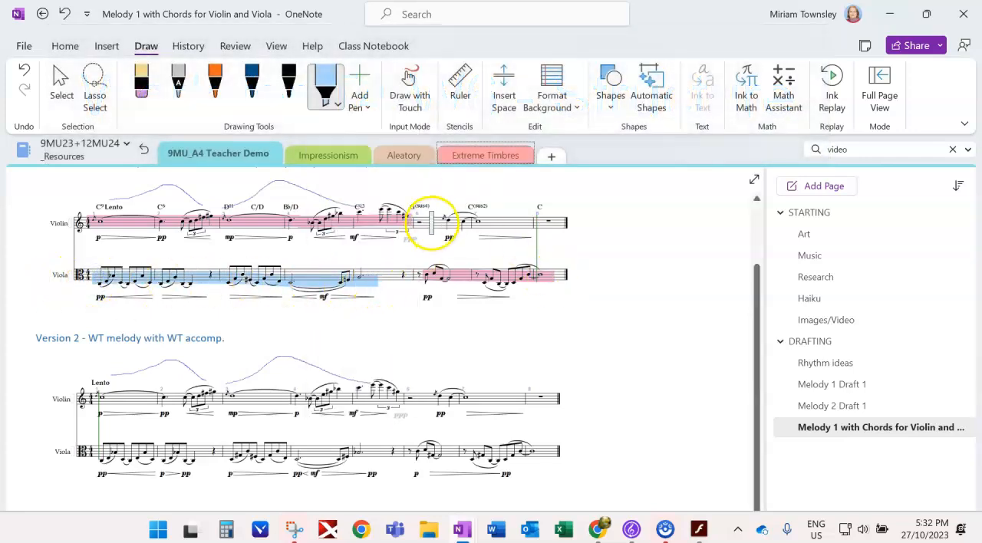
drag(431, 222, 541, 218)
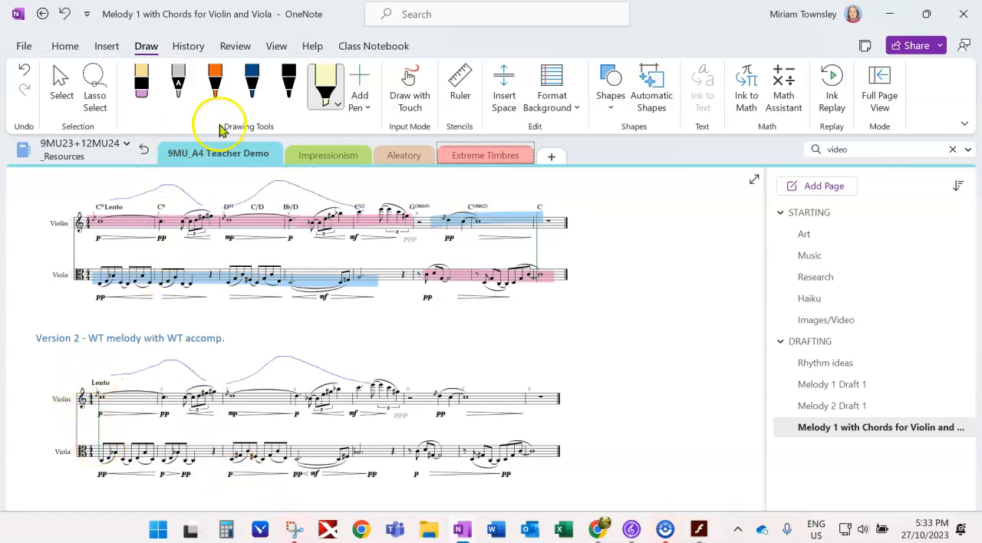
- Mark the viola's opening bars of Version 2 with the orange pen and highlight the violin line from bar 1 into bar 5
click(215, 80)
drag(77, 464, 190, 439)
mouse_move(102, 441)
mouse_down()
mouse_move(194, 465)
mouse_move(287, 440)
mouse_move(289, 468)
mouse_up()
click(325, 81)
drag(93, 396, 374, 396)
- Highlight the viola's bars 1–2 and 6–8 of Version 1 in light purple, and add a matching stroke in the blank space beyond the staff
click(337, 103)
click(349, 230)
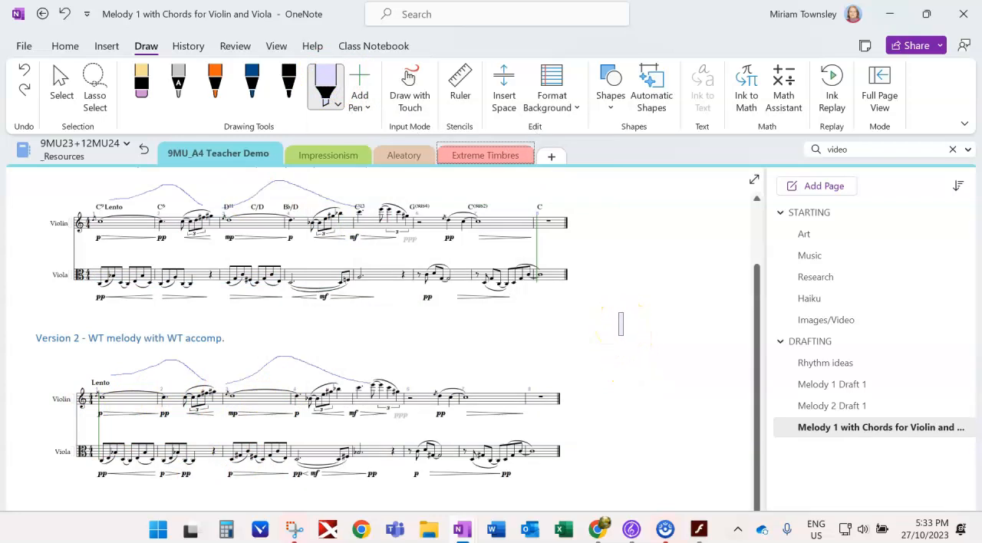
drag(79, 278, 211, 274)
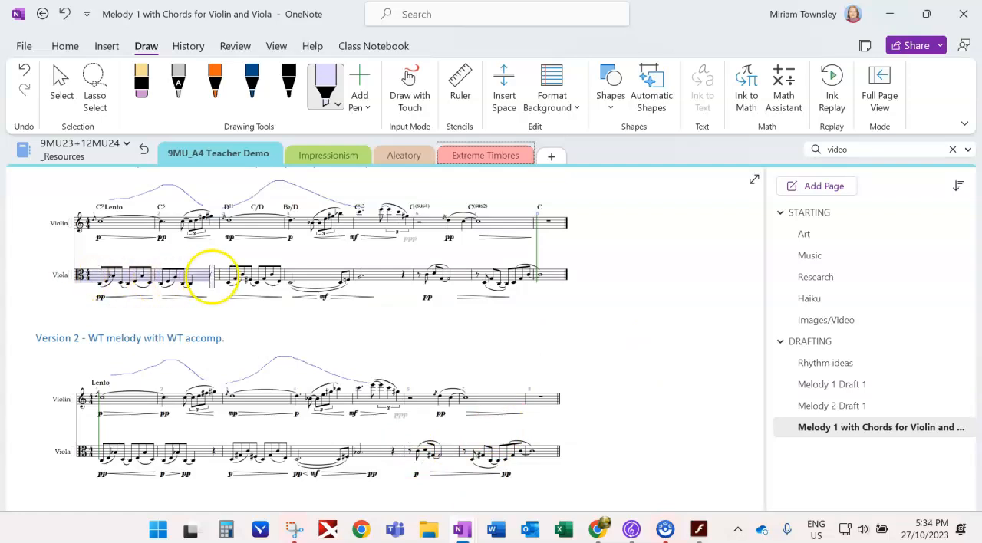
drag(412, 274, 567, 274)
drag(586, 278, 697, 278)
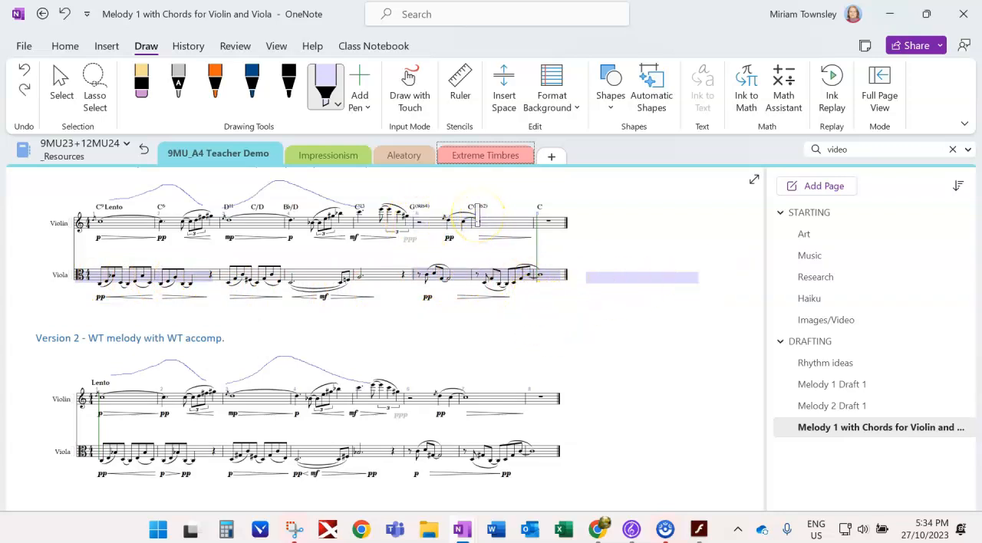
- Highlight the violin's bars 6–7 of Version 1 in light pink and add a matching stroke in the blank space beyond the staff
click(330, 90)
click(409, 236)
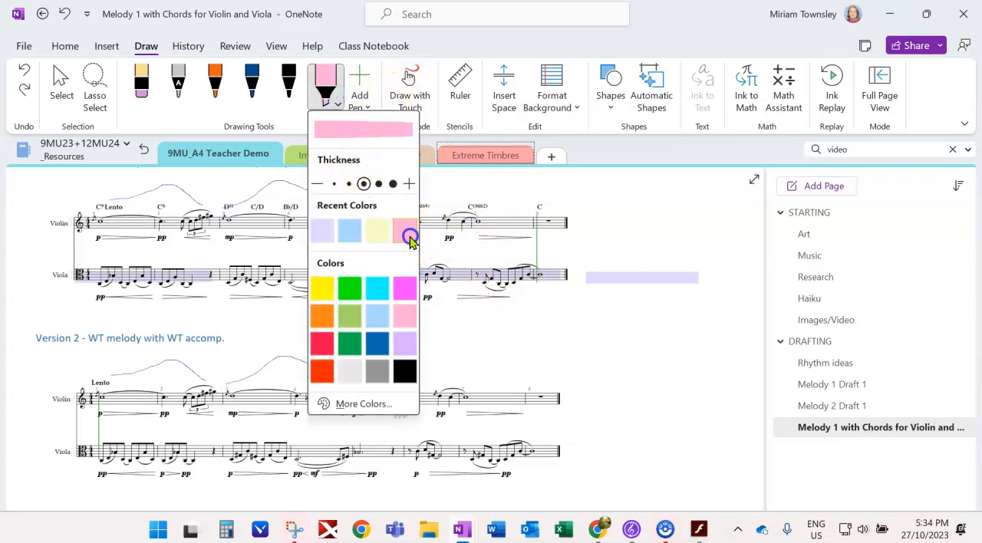
drag(434, 220, 529, 220)
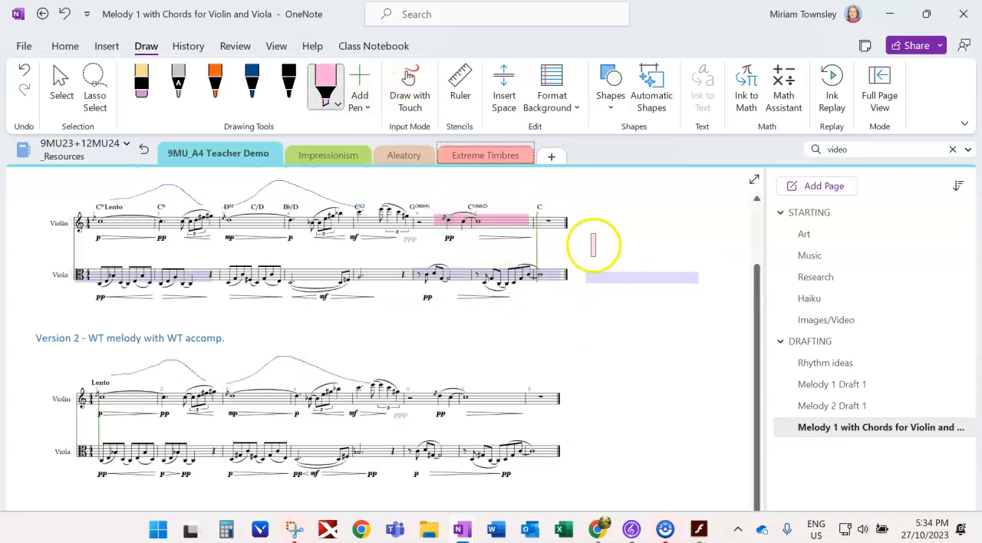
drag(580, 241, 639, 243)
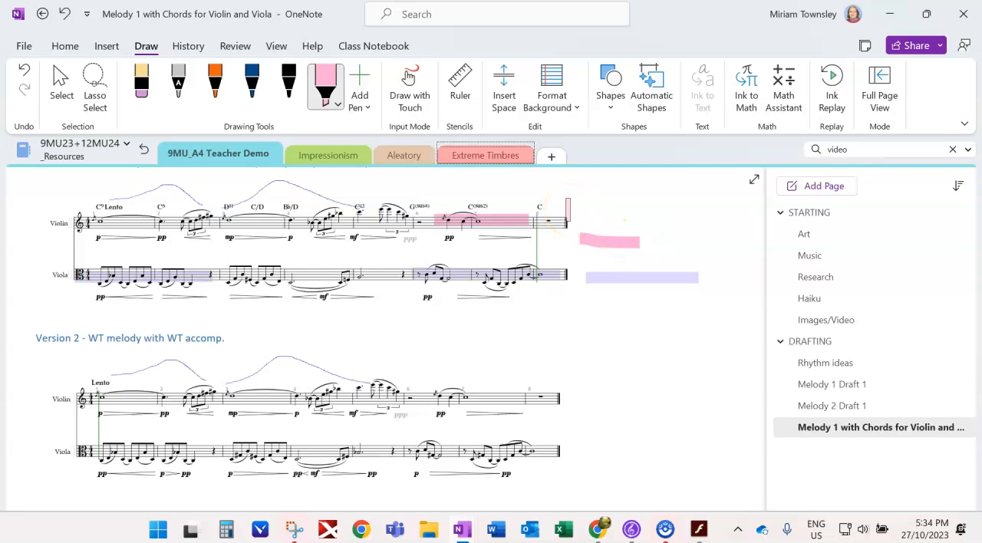
- Delete the purple and pink highlighter strokes on Version 1's violin and viola staves and in the blank space beside them
click(61, 84)
click(618, 278)
key(Delete)
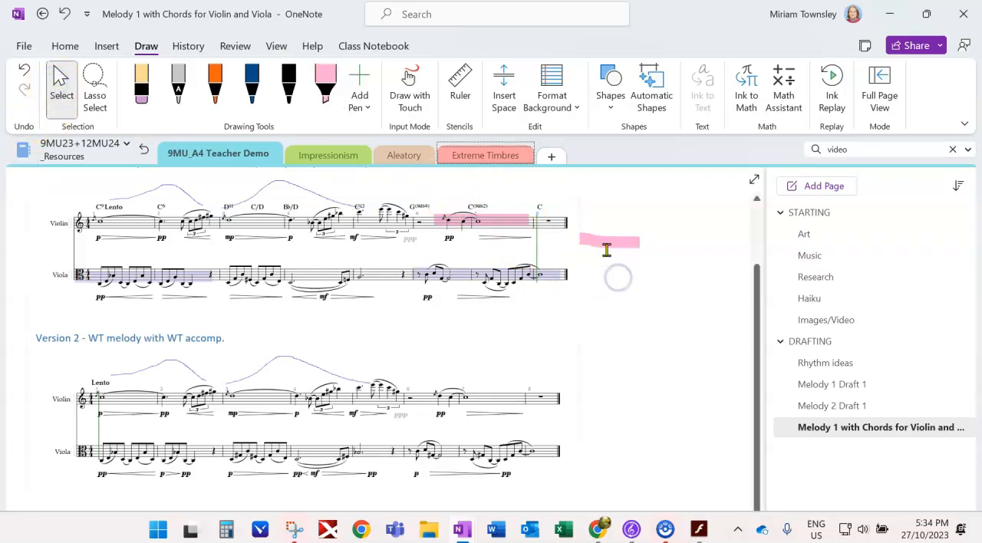
click(607, 243)
key(Delete)
click(493, 222)
key(Delete)
click(156, 275)
key(Delete)
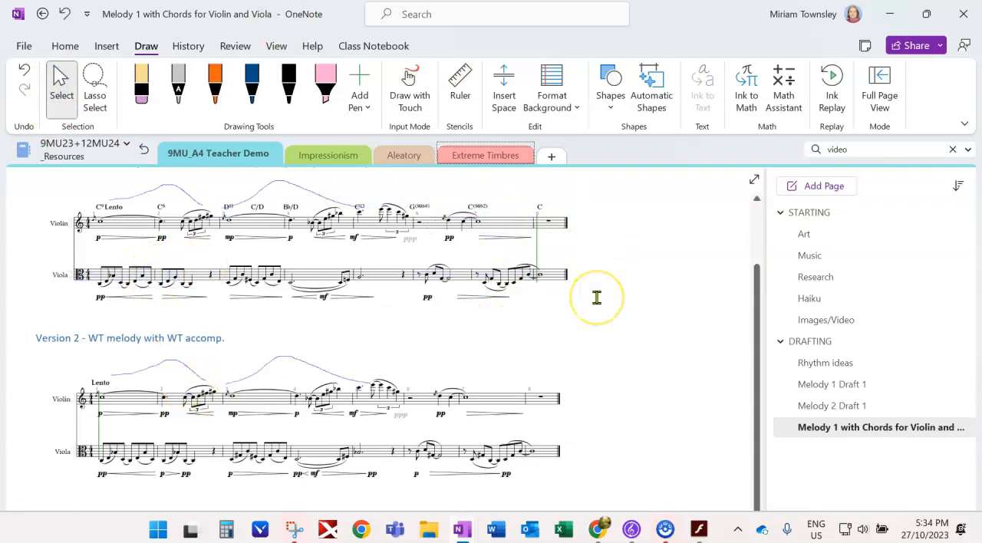
click(566, 298)
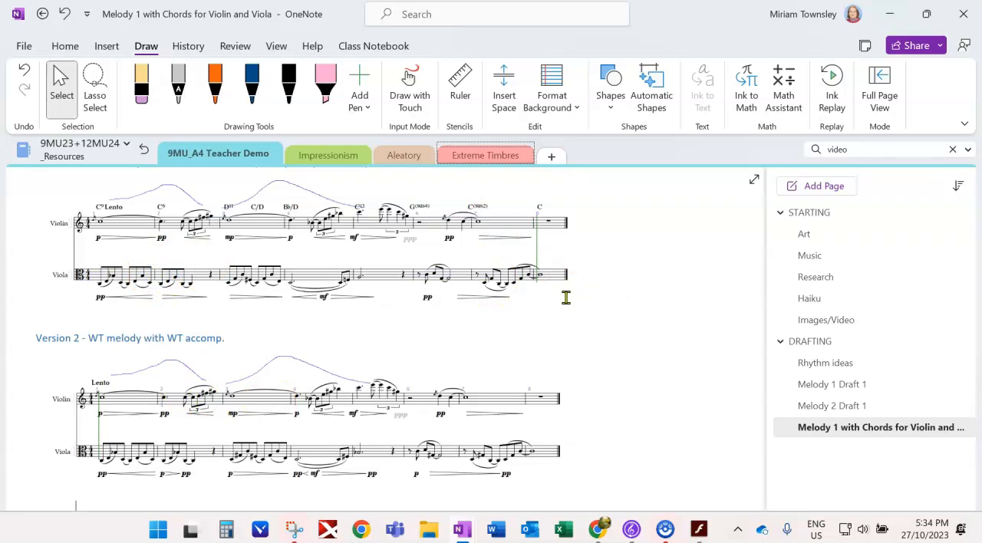
click(645, 331)
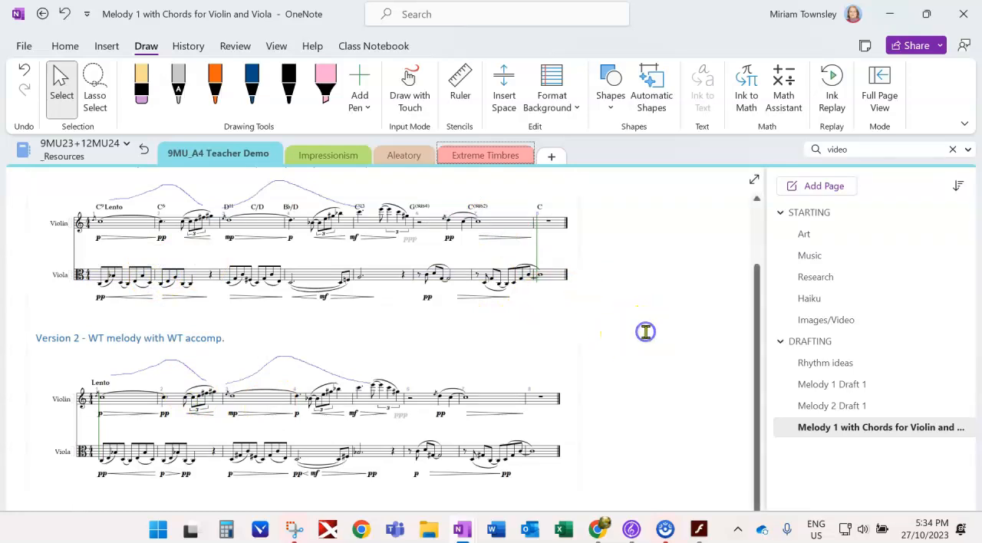
click(637, 318)
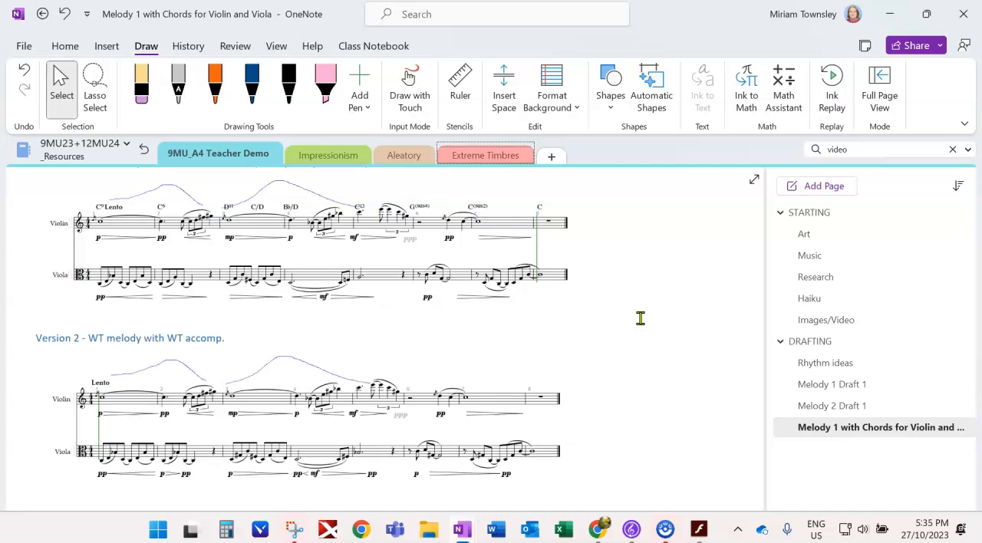
drag(758, 374, 759, 372)
click(706, 281)
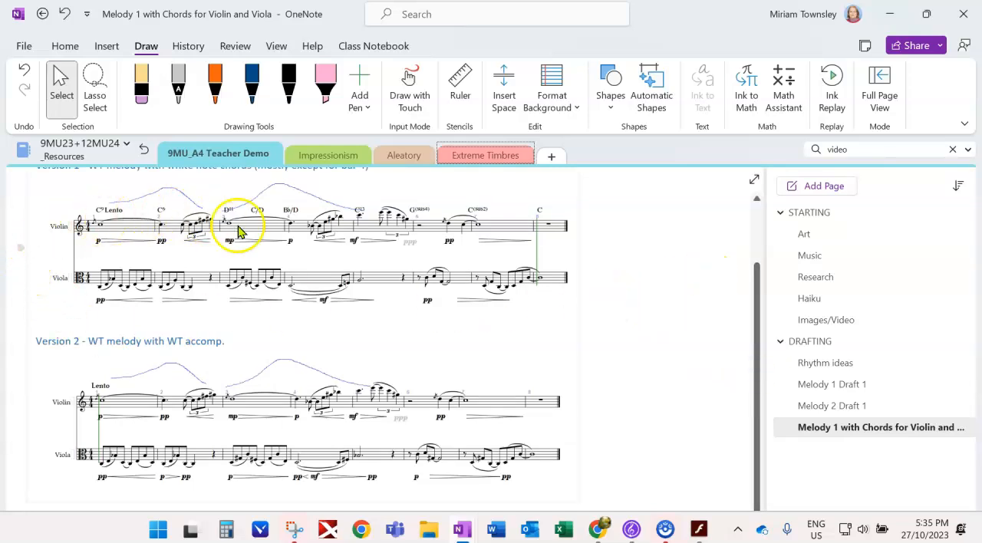
click(835, 388)
click(836, 418)
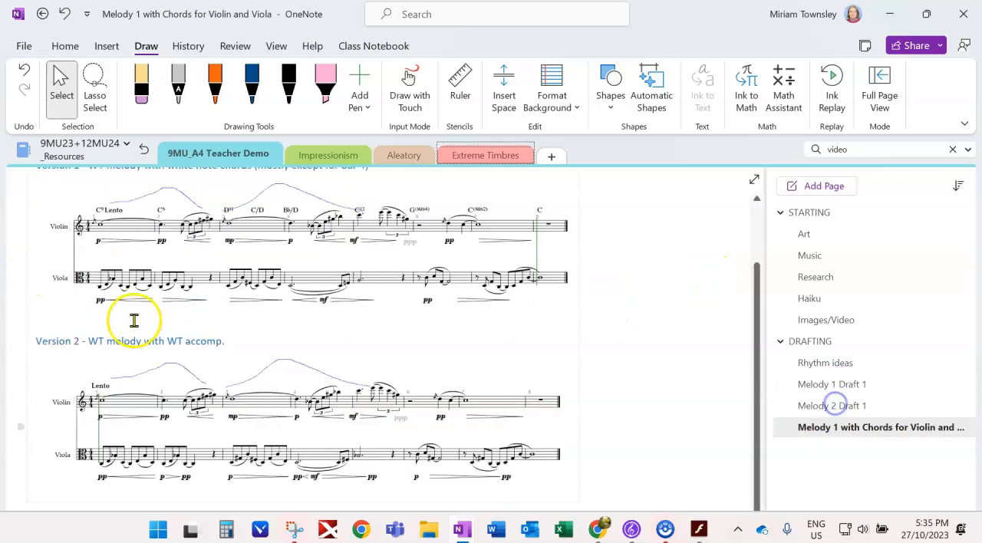
scroll(253, 353, up, 2)
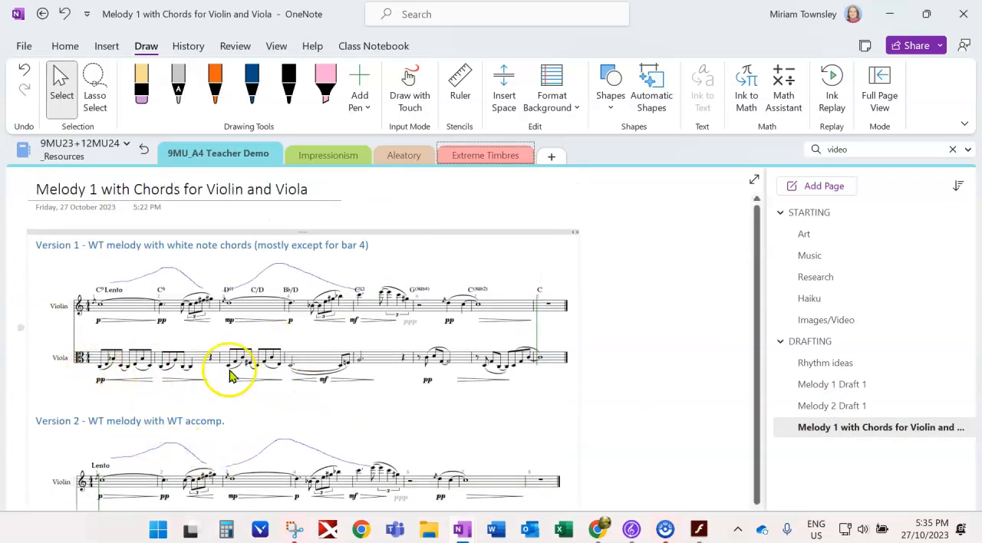